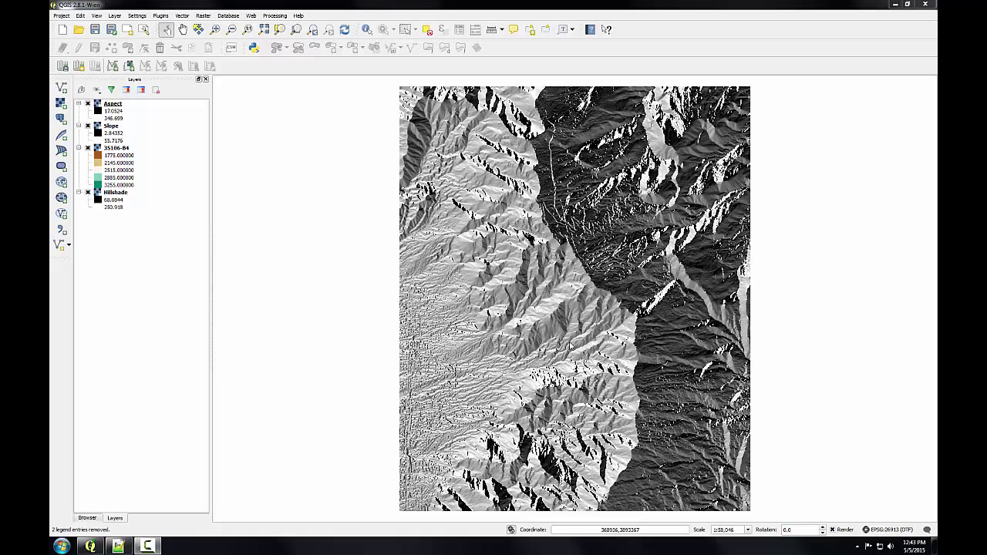
Step: In Notepad++, review Slope_rRecode_Rules.txt's three rules: 0–45 as class 1, 45–55 as class 2, above 55 as class 3
left_click(118, 546)
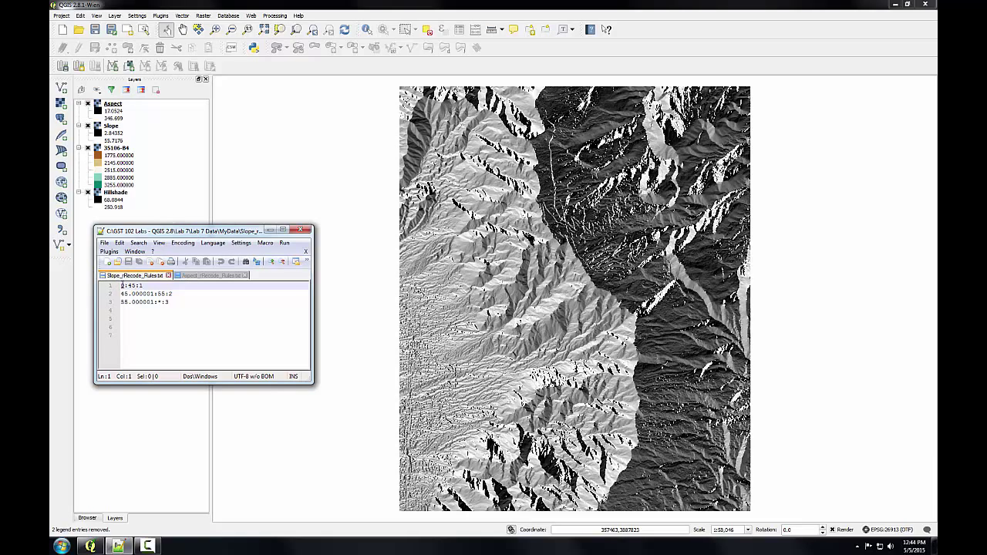
left_click(132, 285)
left_click_drag(140, 285, 146, 286)
left_click_drag(121, 293, 142, 294)
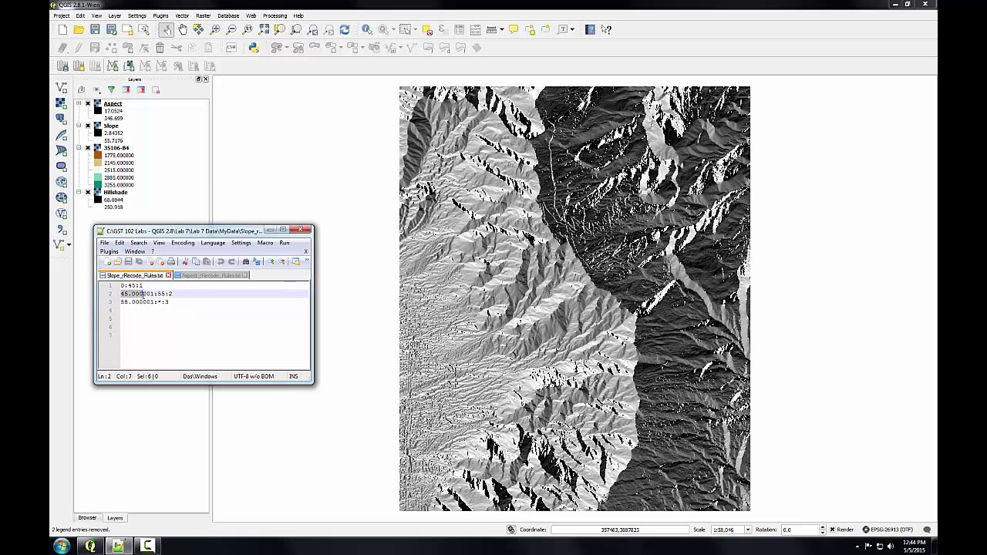
left_click(161, 294)
left_click_drag(168, 294, 173, 293)
left_click(159, 302)
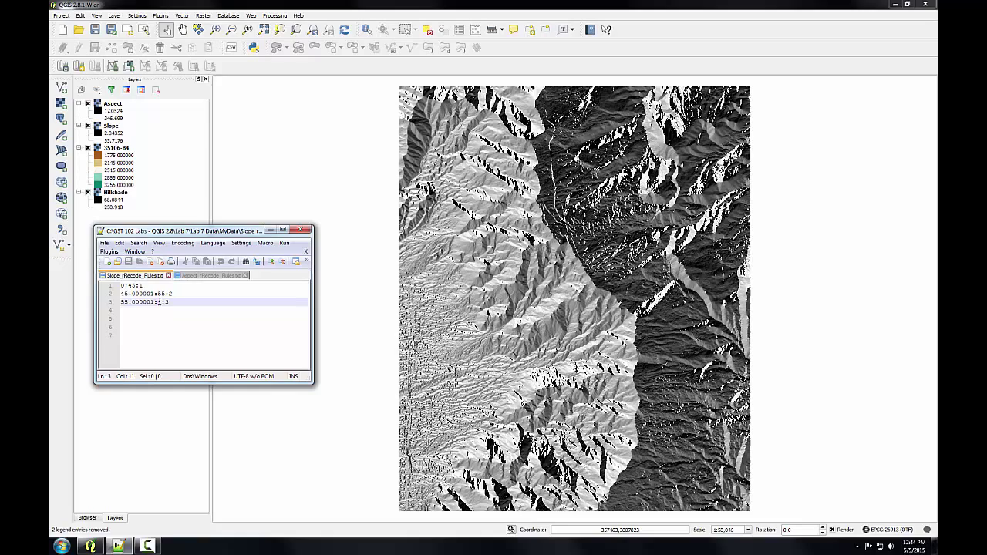
double_click(158, 302)
Step: Open the Processing Toolbox, search for 'recode' and launch r.recode
left_click(276, 15)
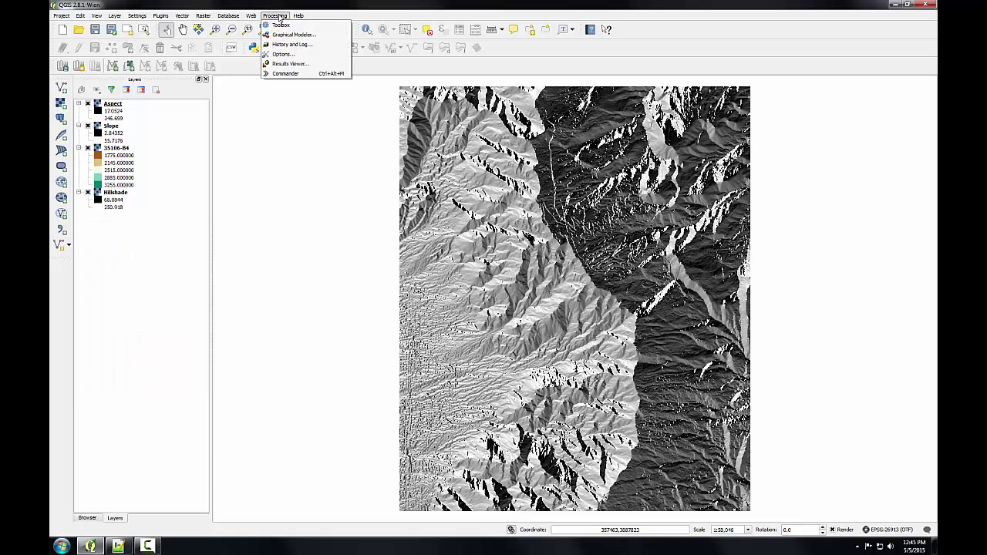
left_click(281, 25)
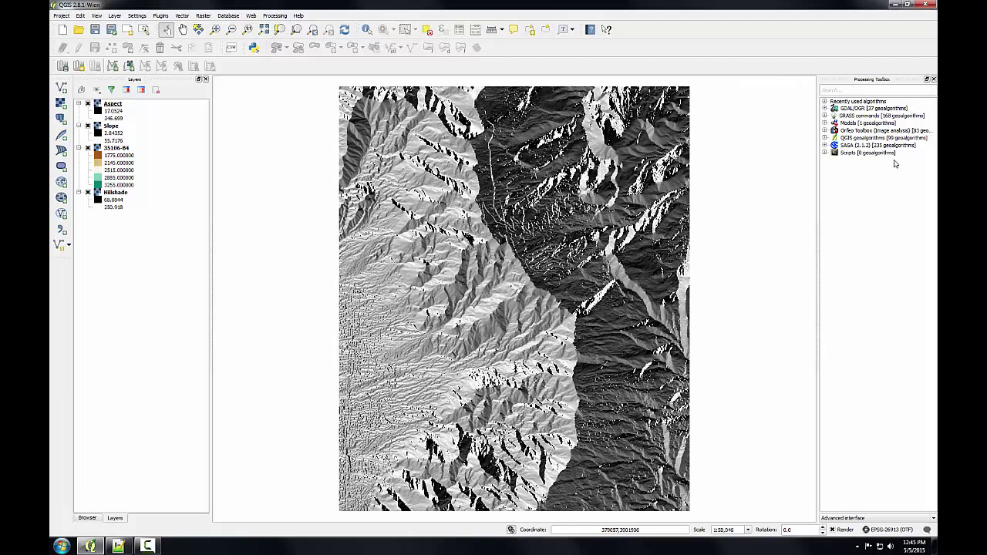
left_click(866, 89)
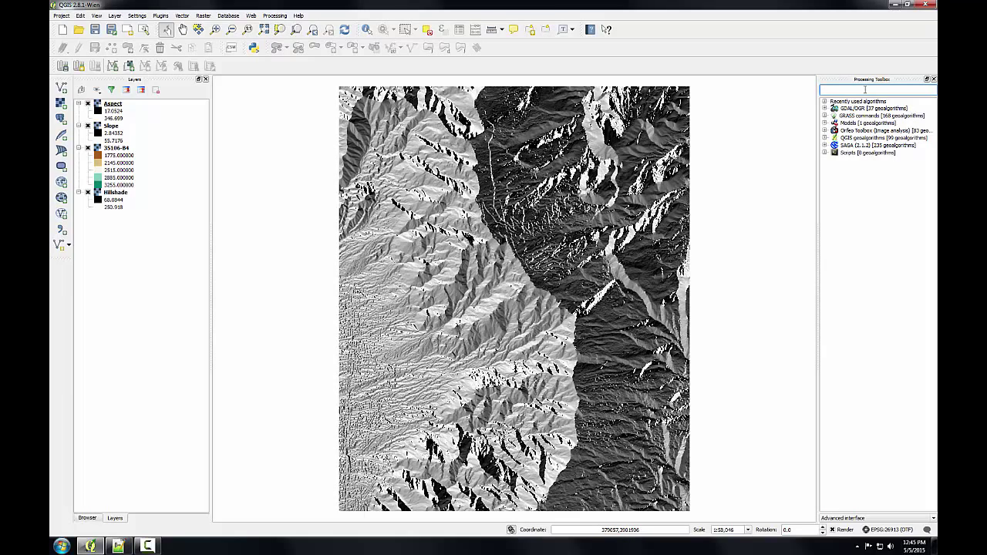
type("recode")
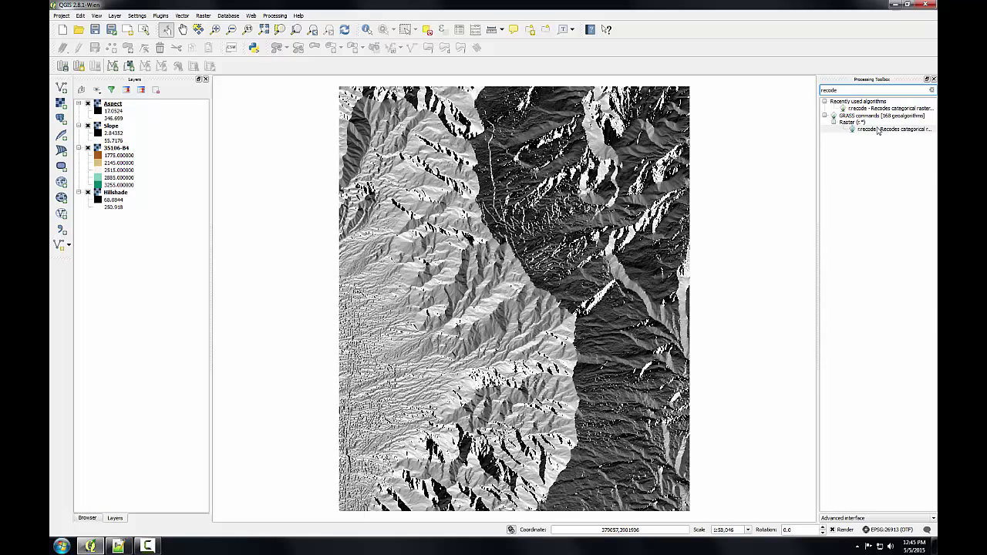
double_click(876, 131)
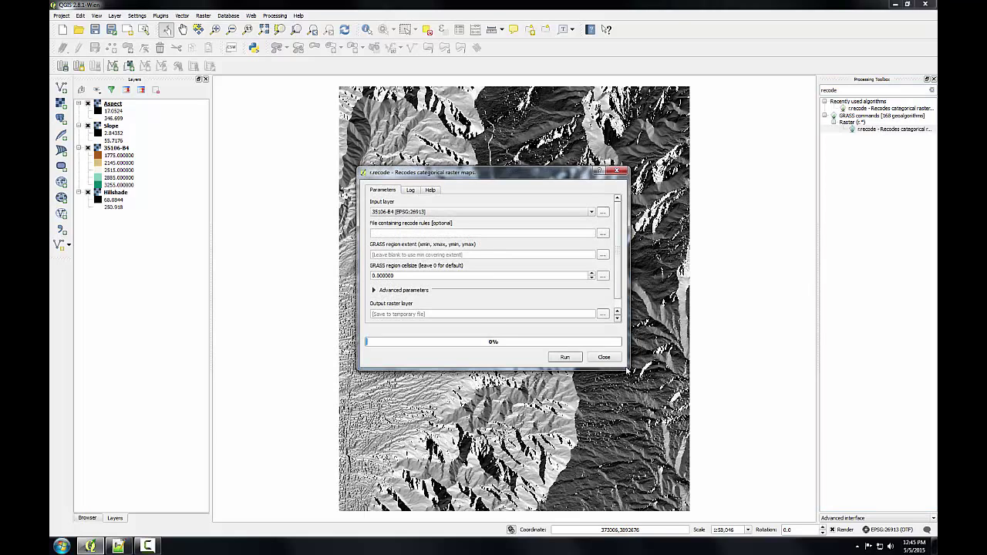
Step: Run r.recode on Slope with Slope_rRecode_Rules, saving the output to SlopeReclassified.img
left_click_drag(628, 370, 631, 398)
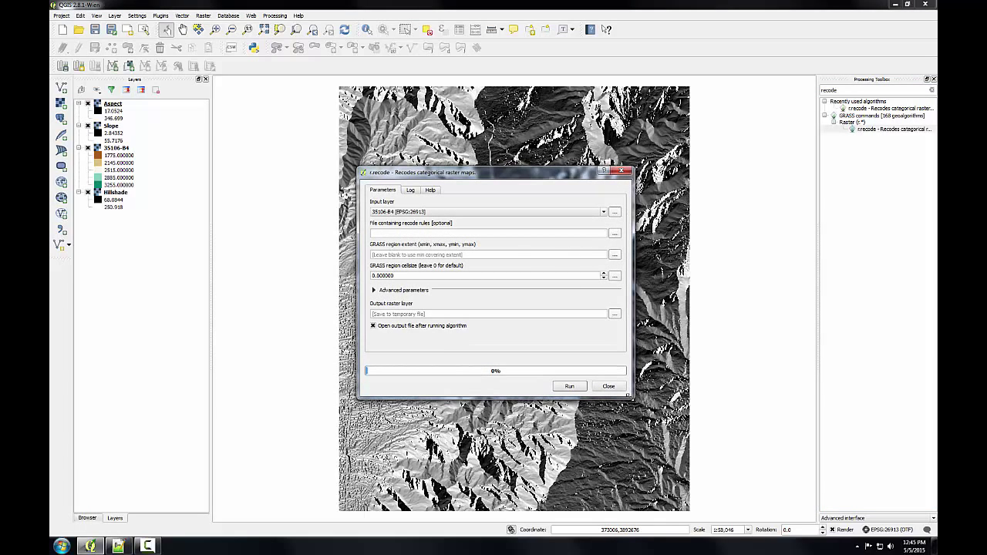
left_click(501, 215)
left_click(502, 226)
left_click(616, 234)
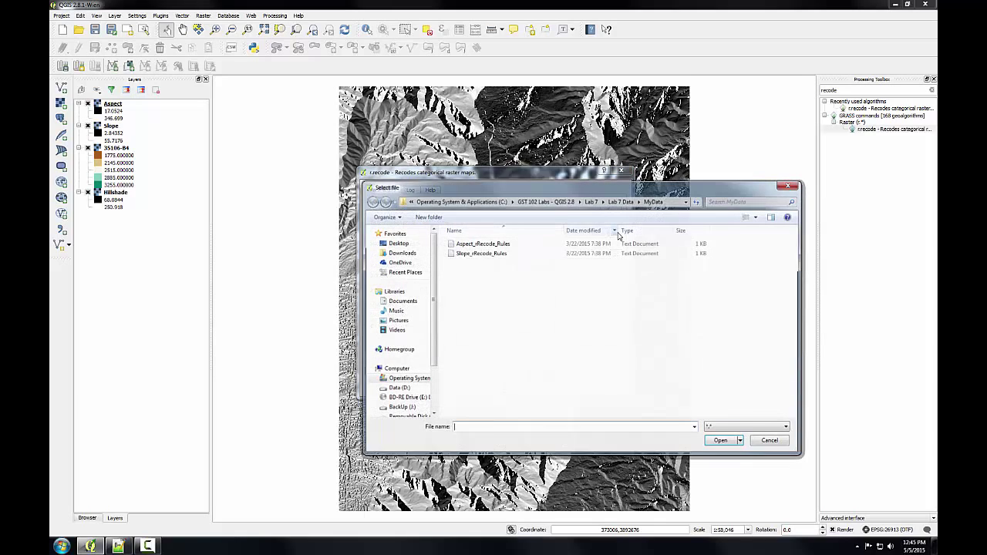
left_click(488, 253)
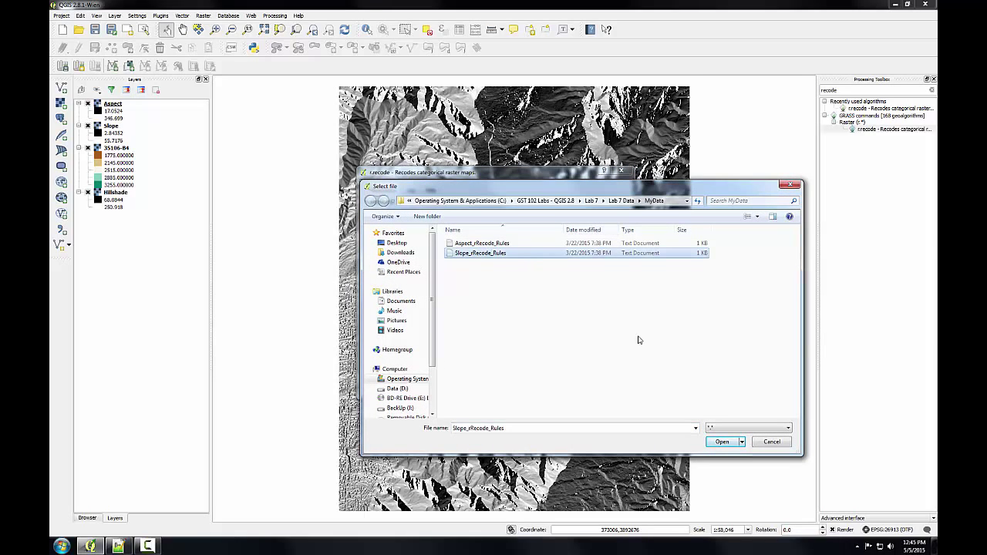
left_click(721, 442)
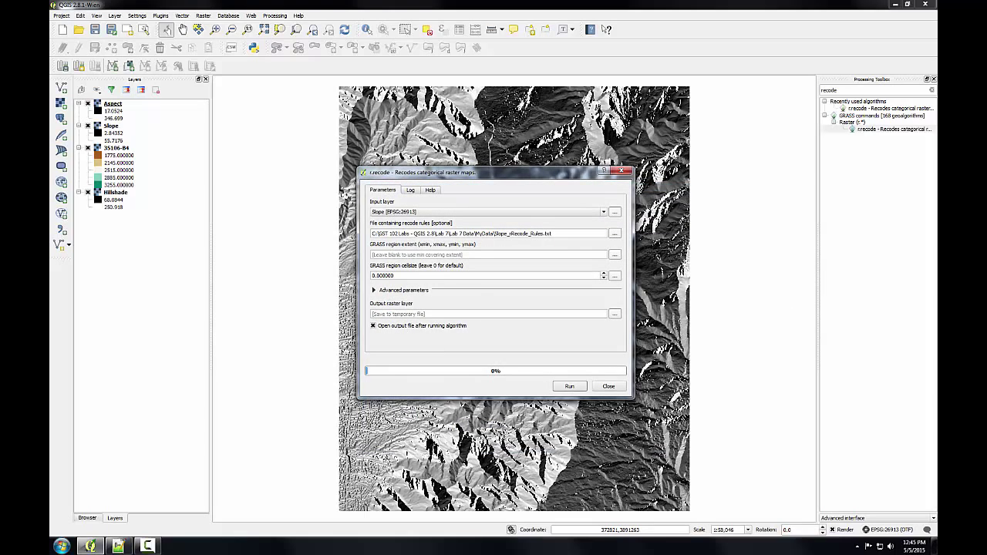
left_click(615, 314)
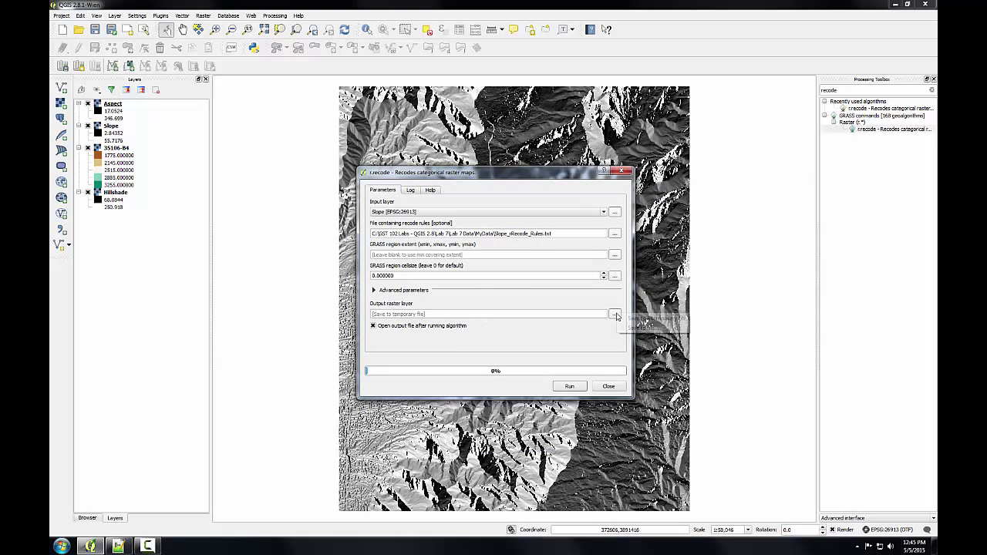
left_click(648, 328)
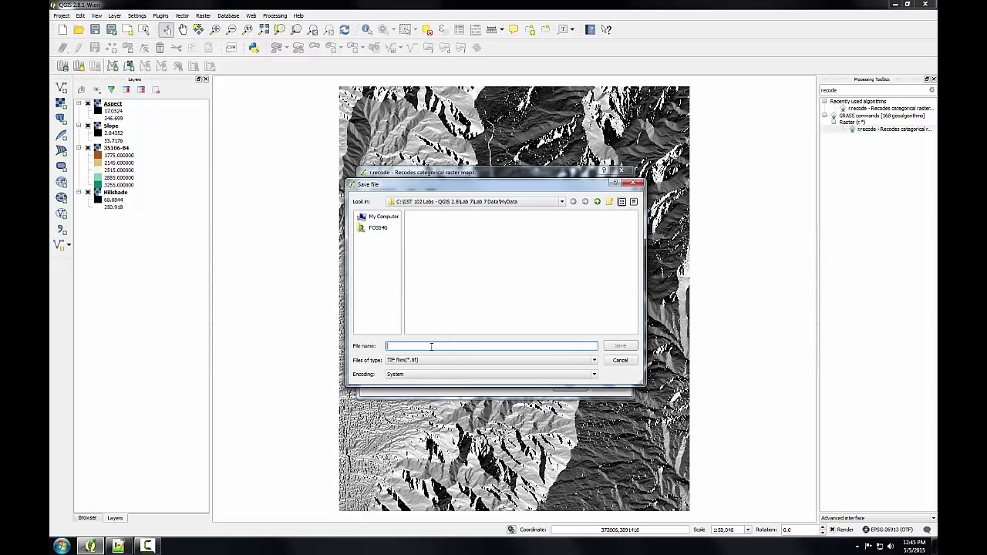
type("Slope")
type("RE")
type("eclassified")
type(".img")
left_click(621, 345)
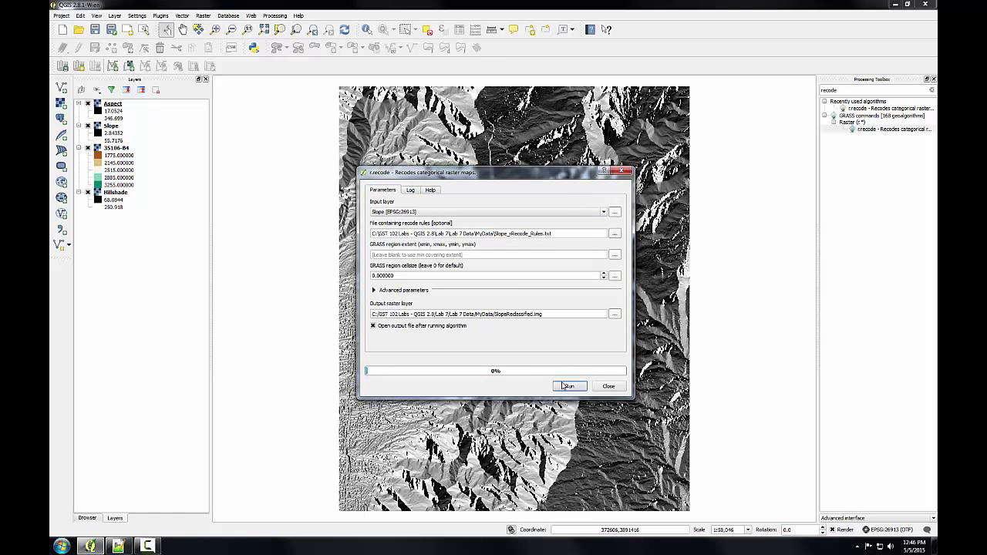
left_click(566, 386)
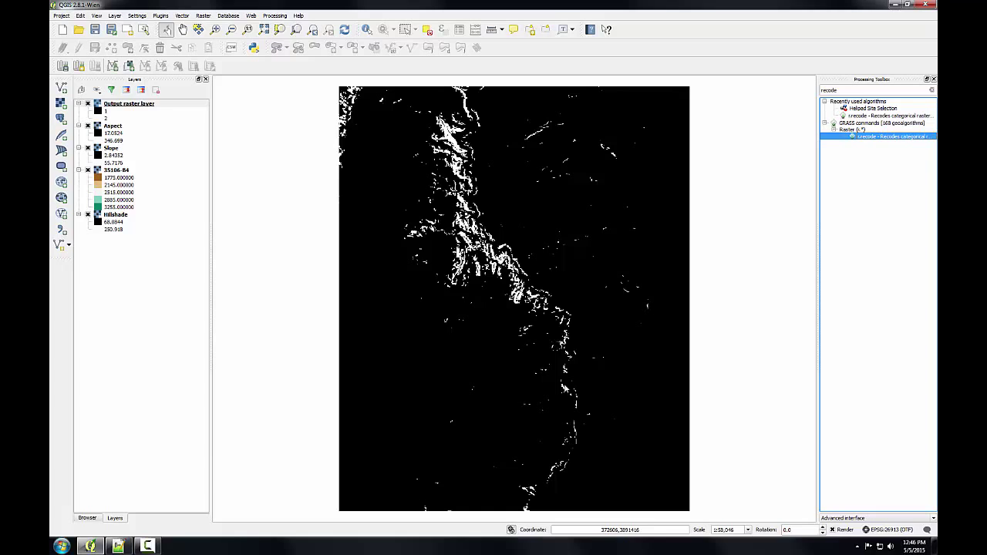
Step: Open the Output raster layer's properties and switch rendering to singleband pseudocolor
left_click(141, 104)
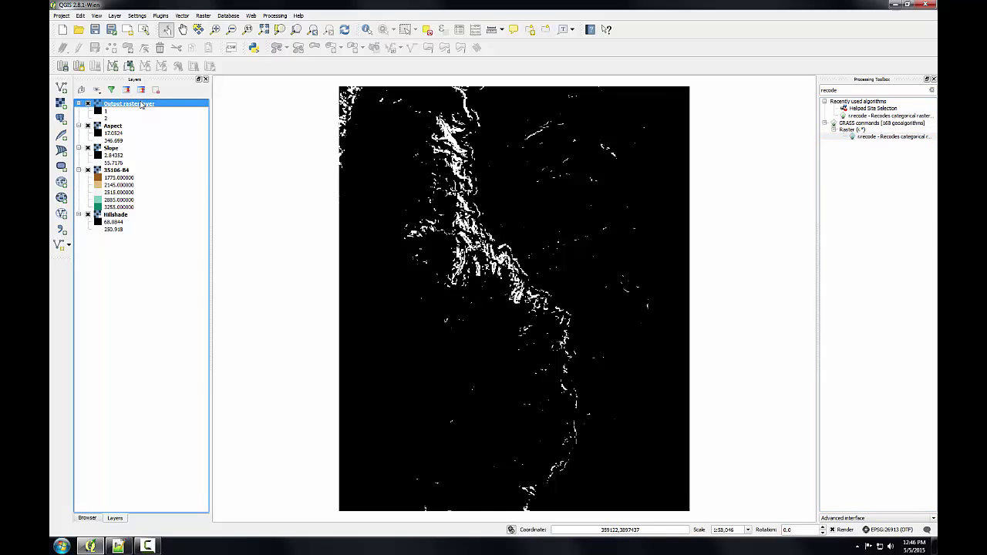
double_click(141, 105)
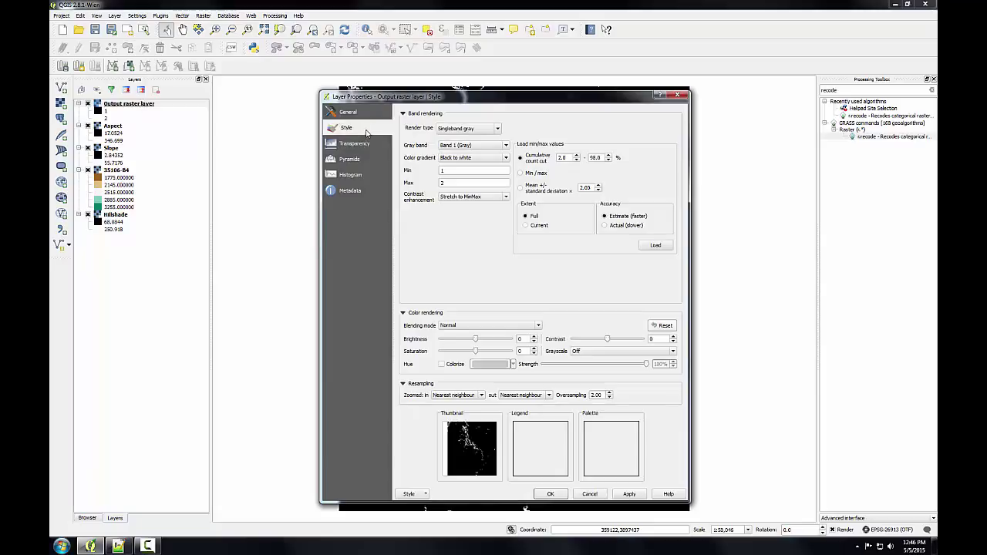
left_click(471, 129)
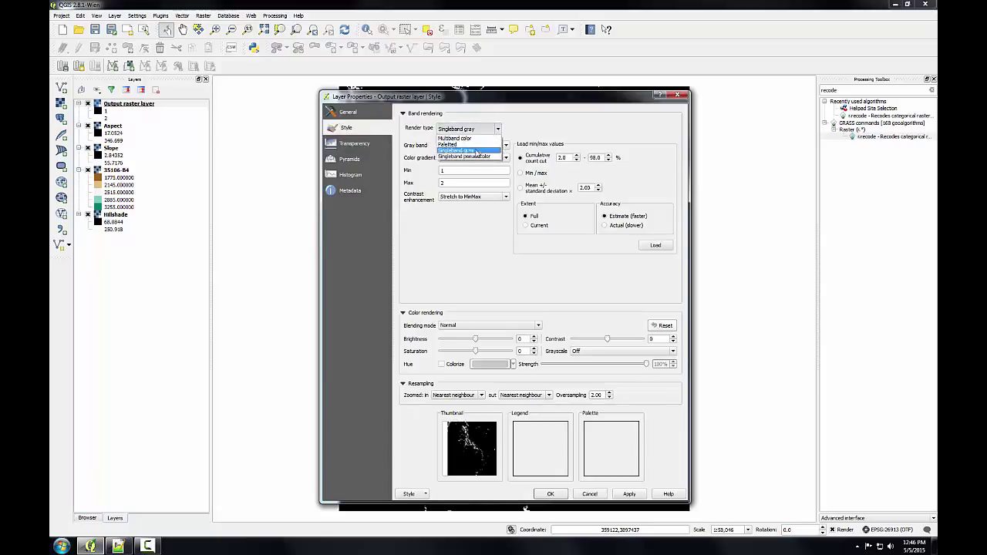
left_click(476, 157)
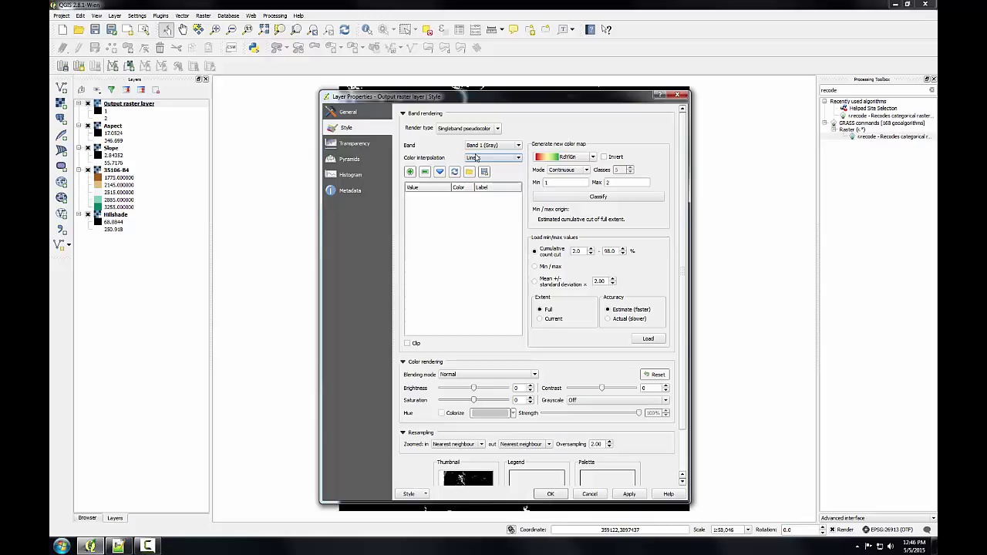
Step: Classify into 3 equal-interval classes using the actual (exact) min/max values
left_click(587, 171)
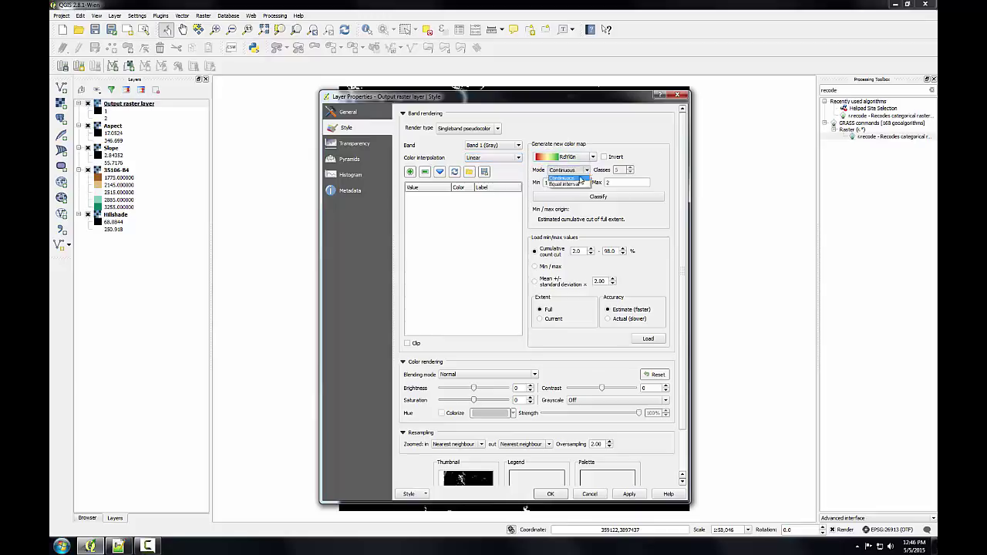
left_click(577, 184)
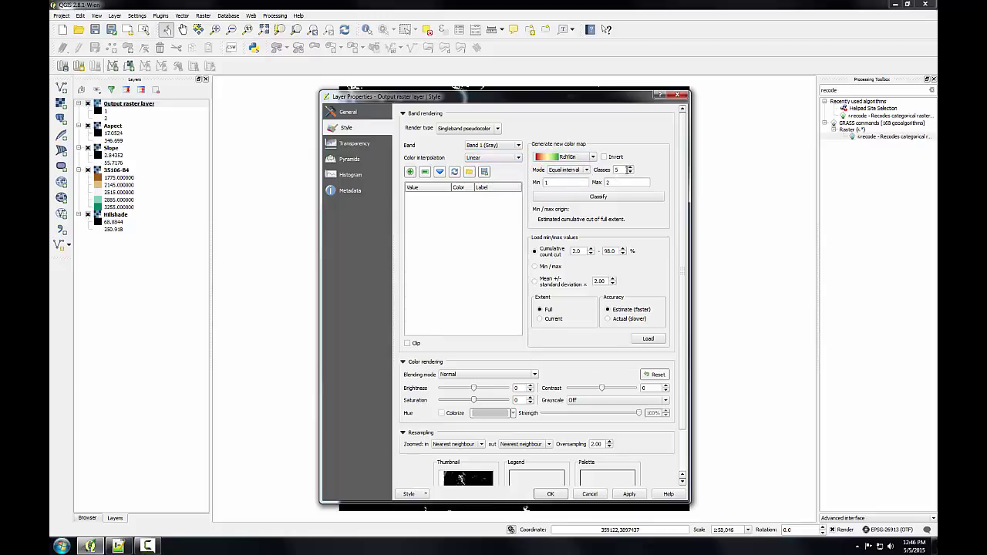
left_click(629, 172)
type("3")
left_click(609, 319)
left_click(640, 341)
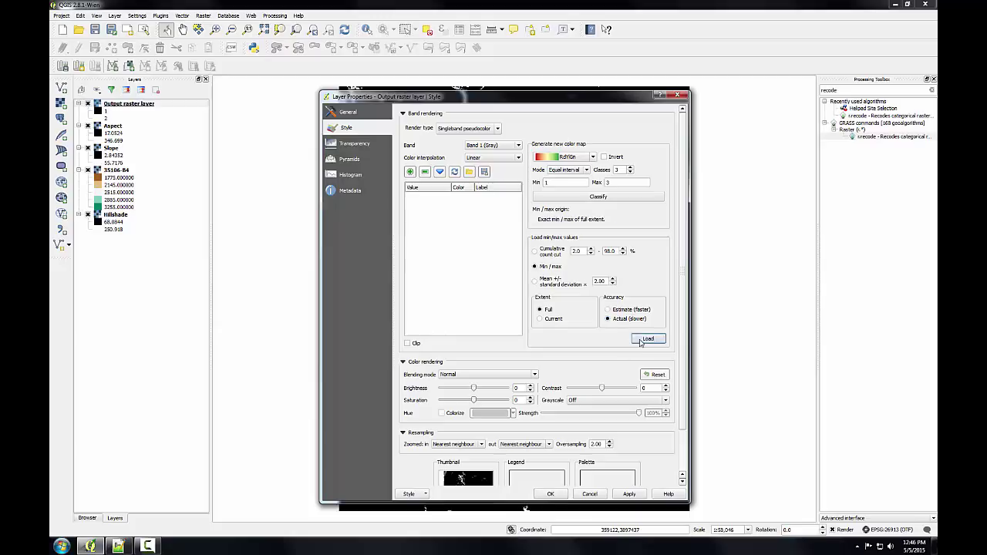
left_click(570, 199)
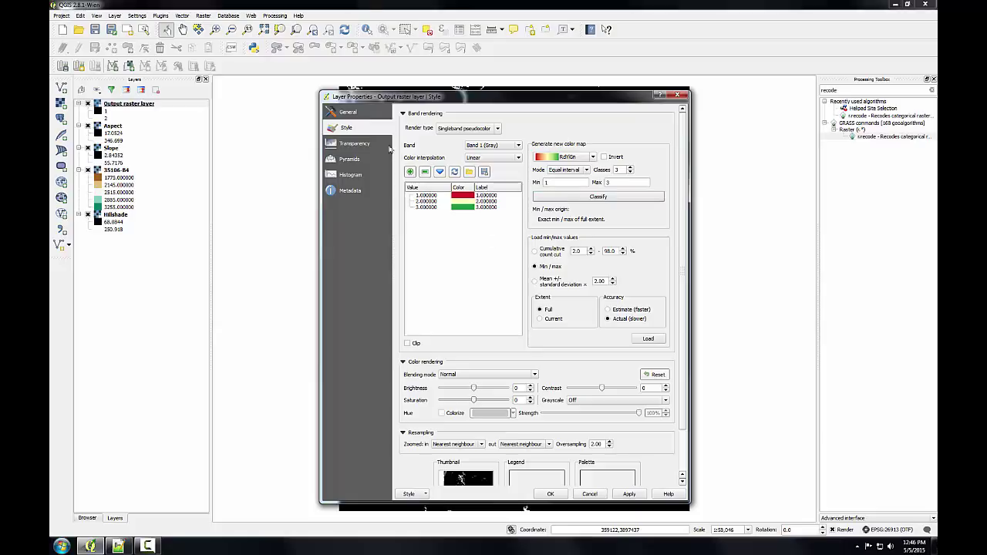
left_click(359, 116)
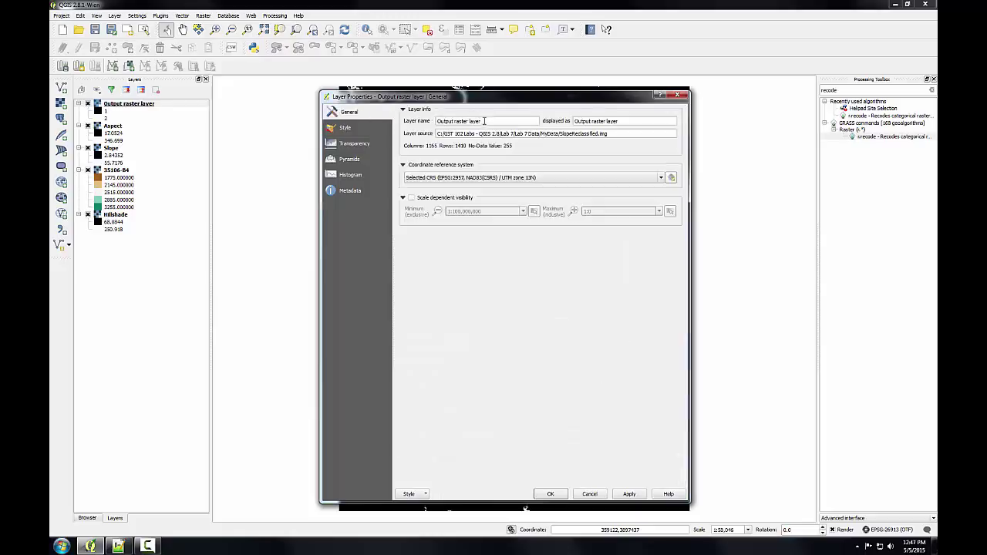
Step: Rename the output layer to 'Slope reclassified' and apply the properties
left_click_drag(486, 121, 428, 125)
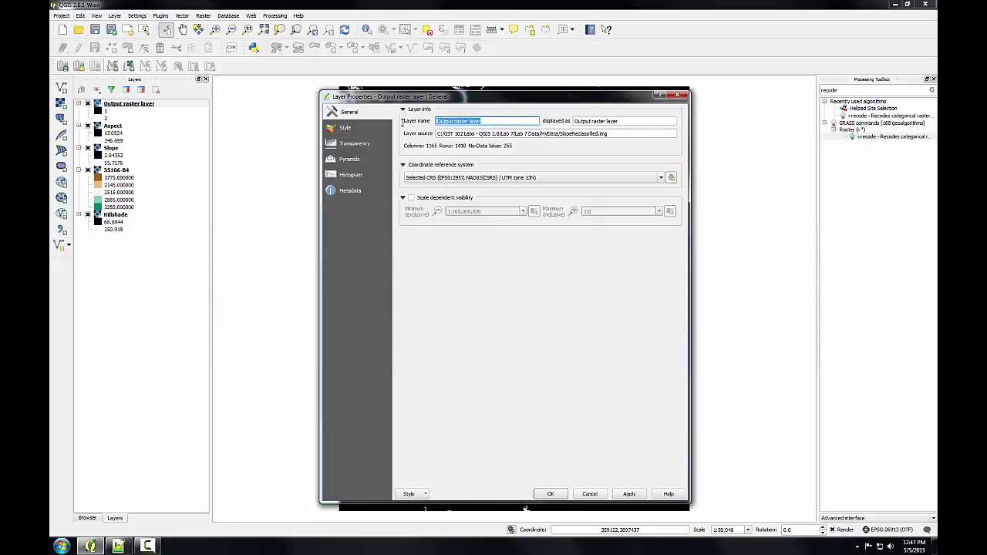
type("Slope reclassified")
left_click(552, 494)
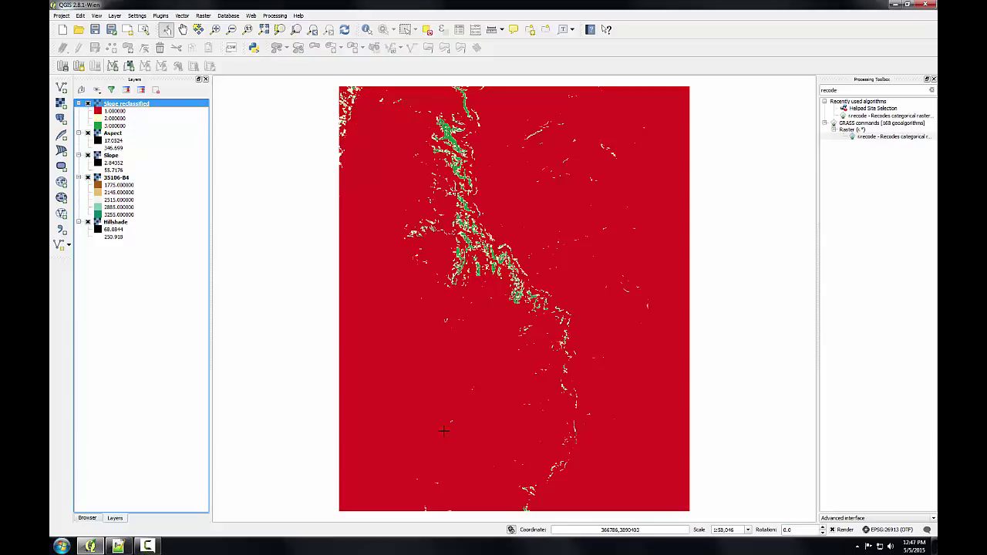
left_click(118, 546)
left_click(198, 275)
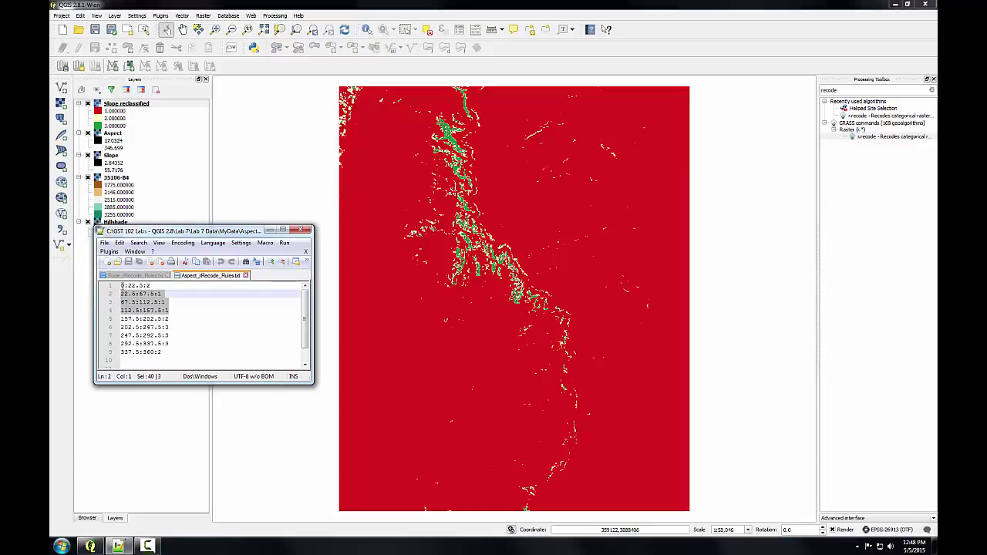
left_click(121, 285)
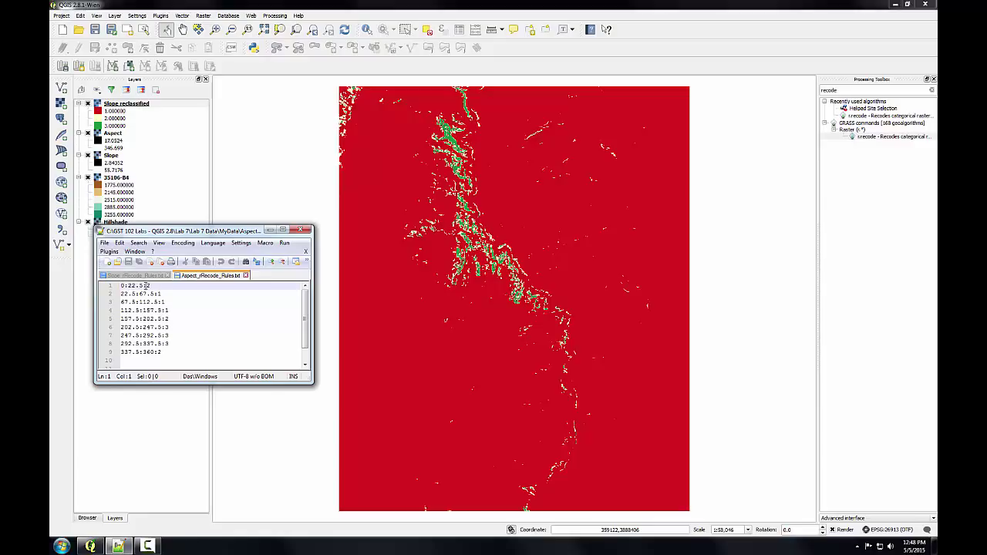
left_click_drag(172, 344, 101, 327)
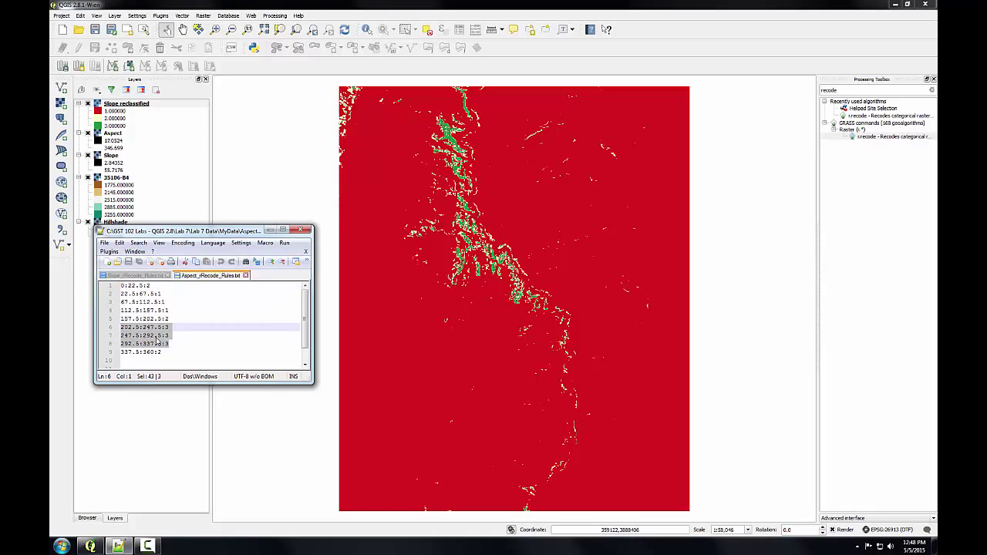
left_click(270, 230)
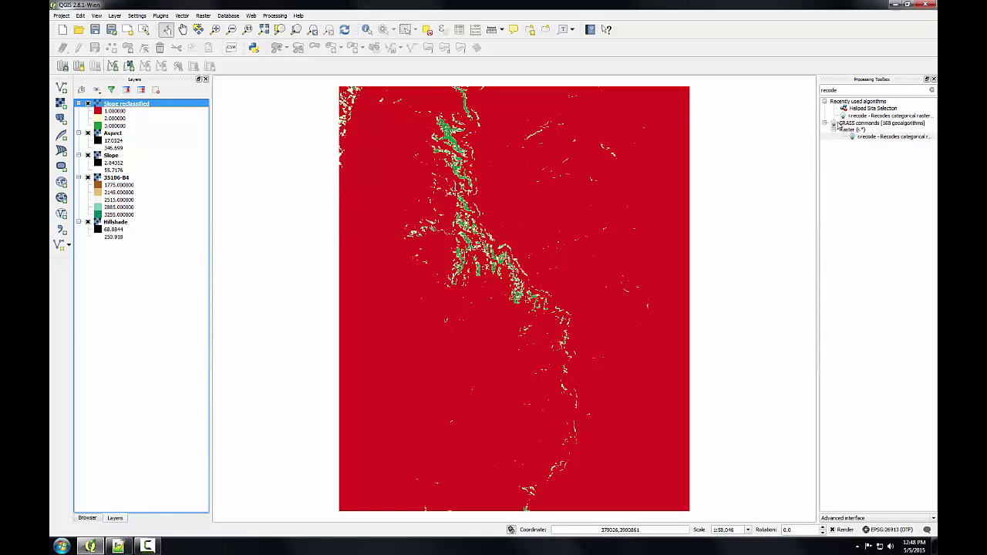
Step: Open r.recode with Aspect as input and Aspect_rRecode_Rules as the rules file
double_click(871, 137)
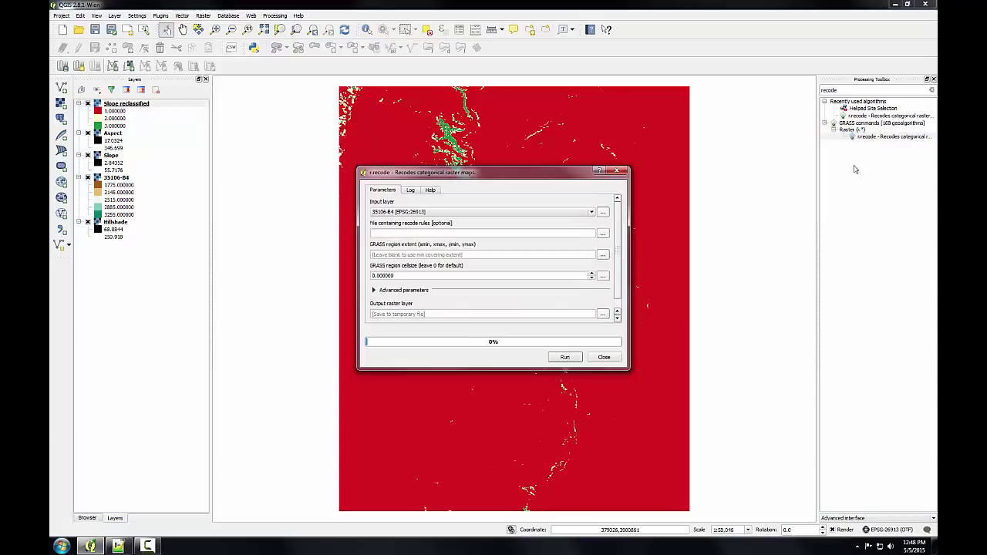
left_click_drag(630, 370, 632, 404)
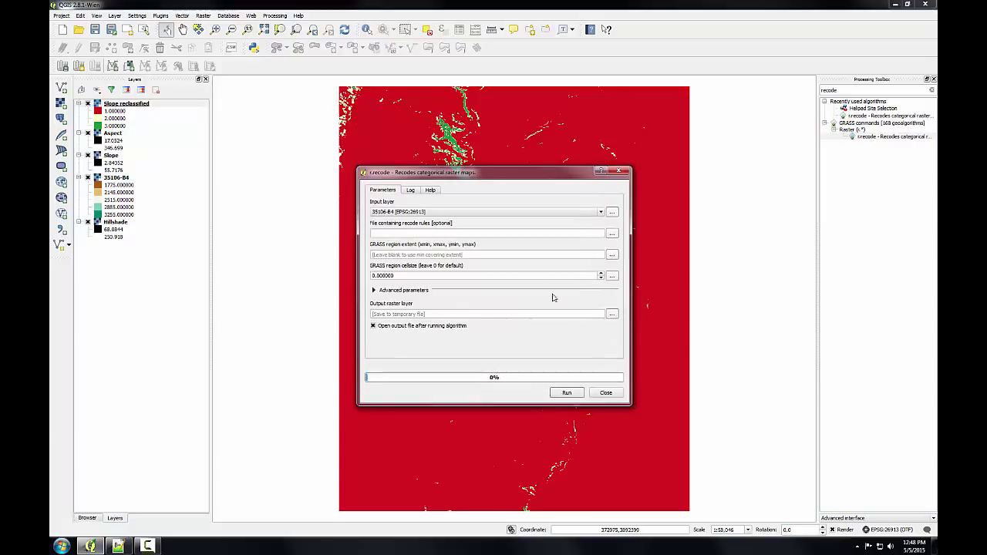
left_click(505, 213)
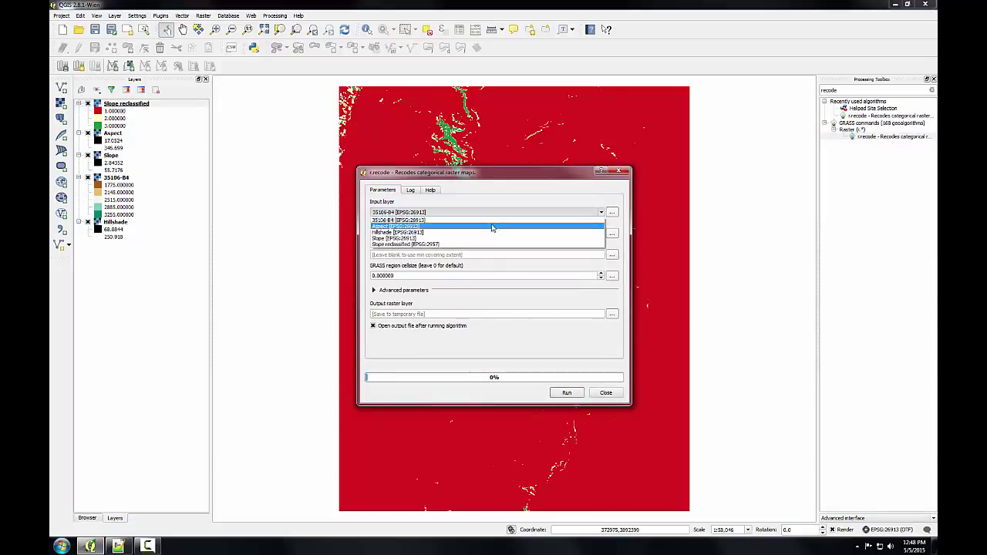
left_click(492, 226)
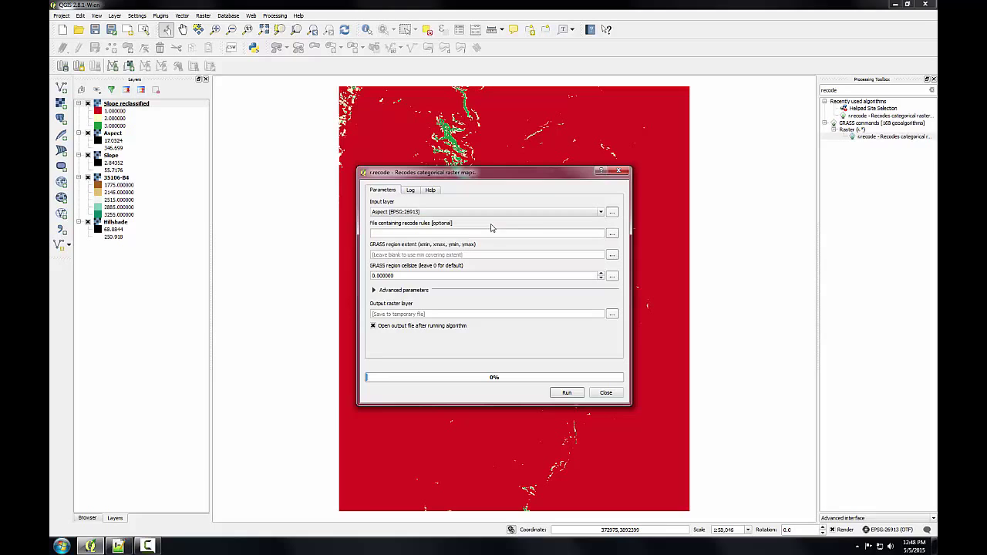
left_click(612, 233)
left_click(494, 244)
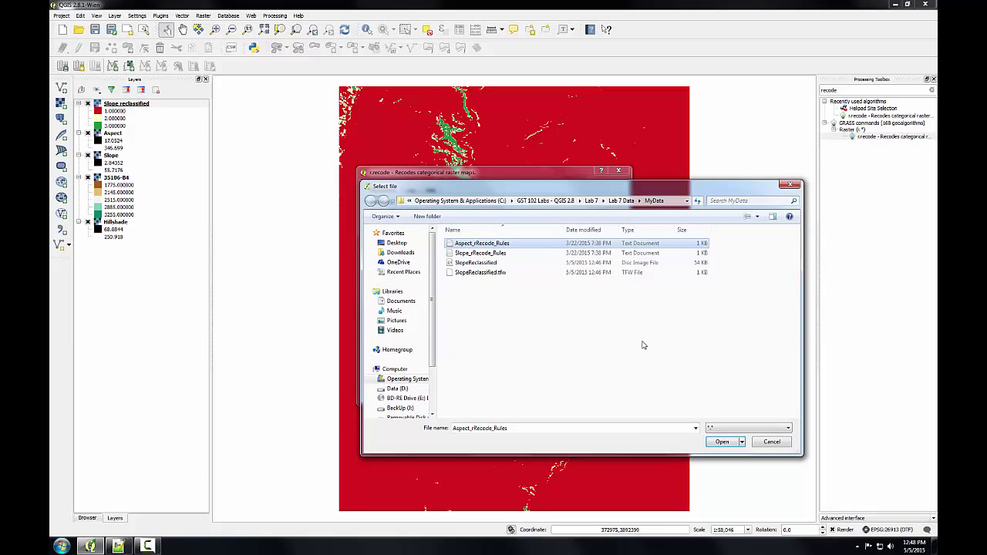
left_click(711, 443)
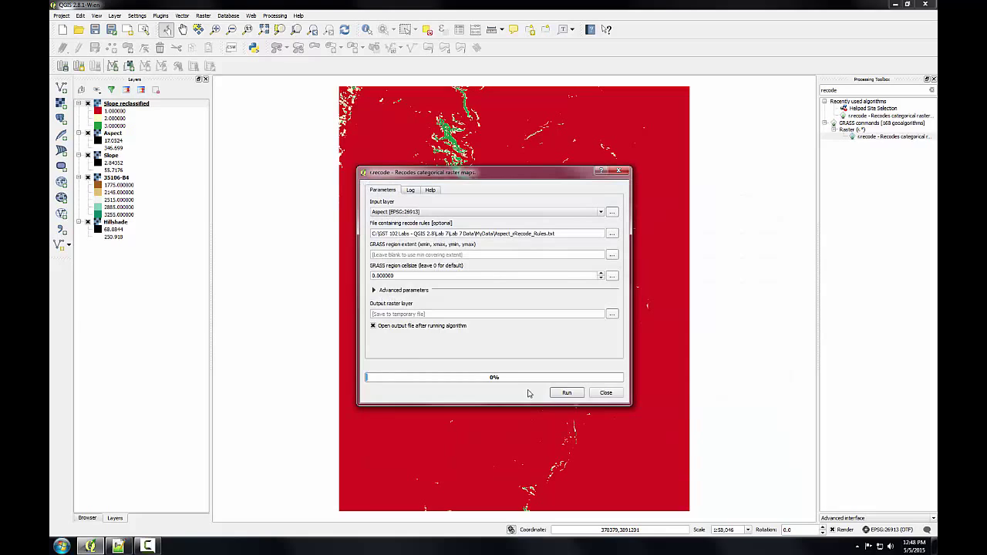
Step: Save the output to AspectReclassified.img and run the recode
left_click(610, 315)
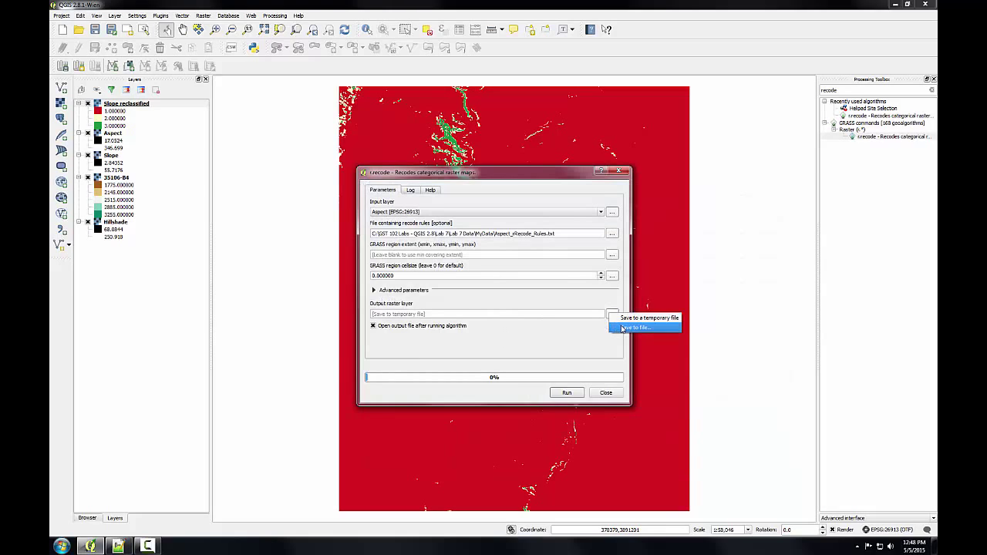
left_click(621, 329)
type("A")
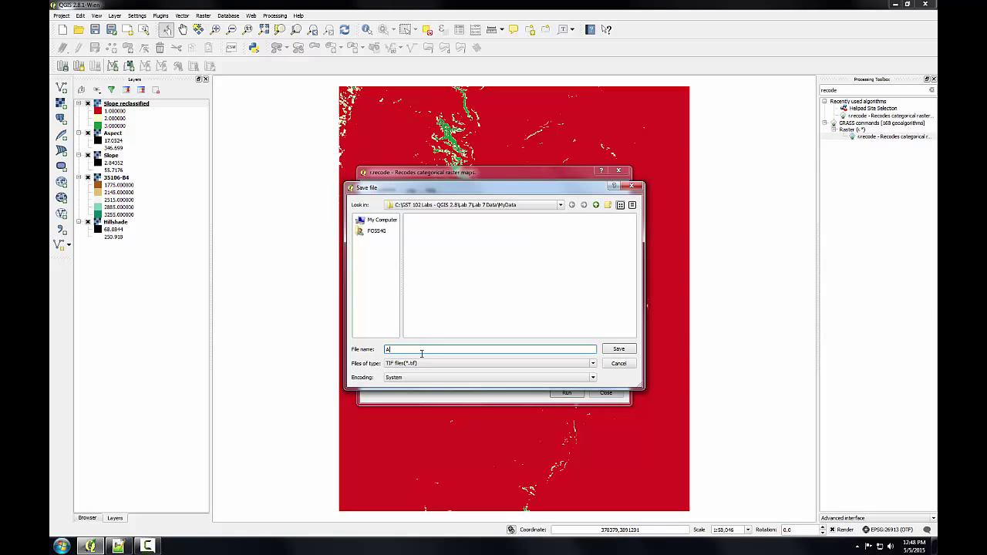
type("spectReclassified.img")
key("Return")
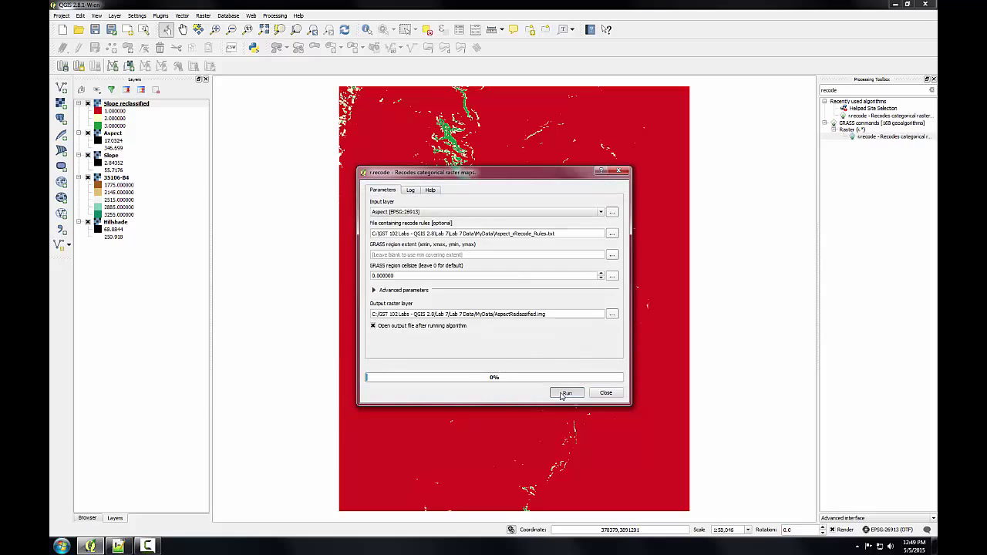
left_click(565, 393)
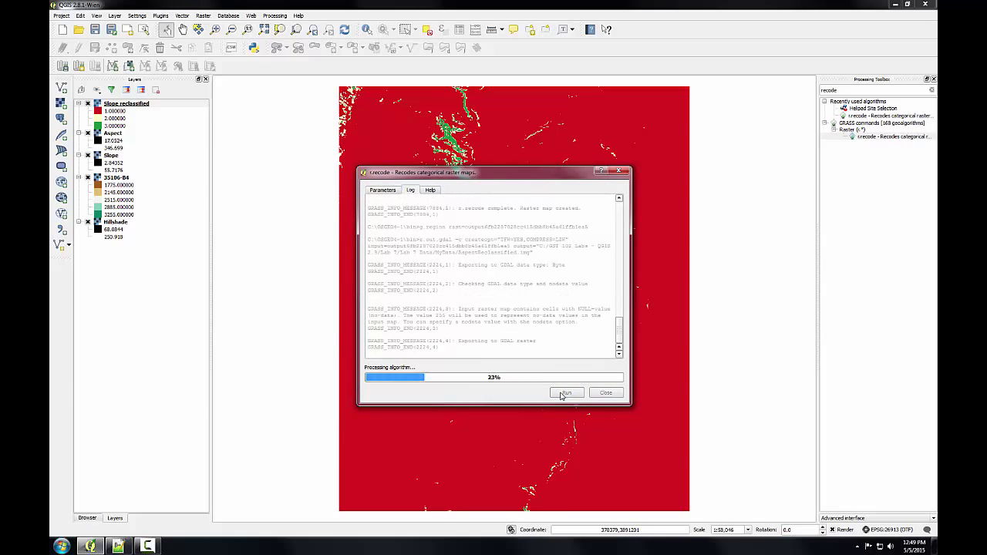